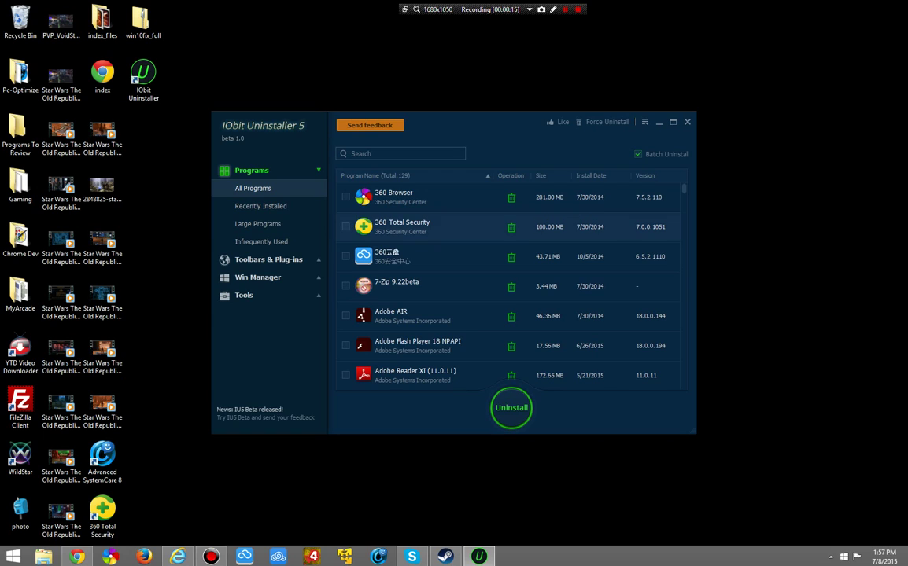
Look through the complete list of installed programs and return to its beginning.
scroll(472, 283, "down", 5)
scroll(512, 283, "down", 15)
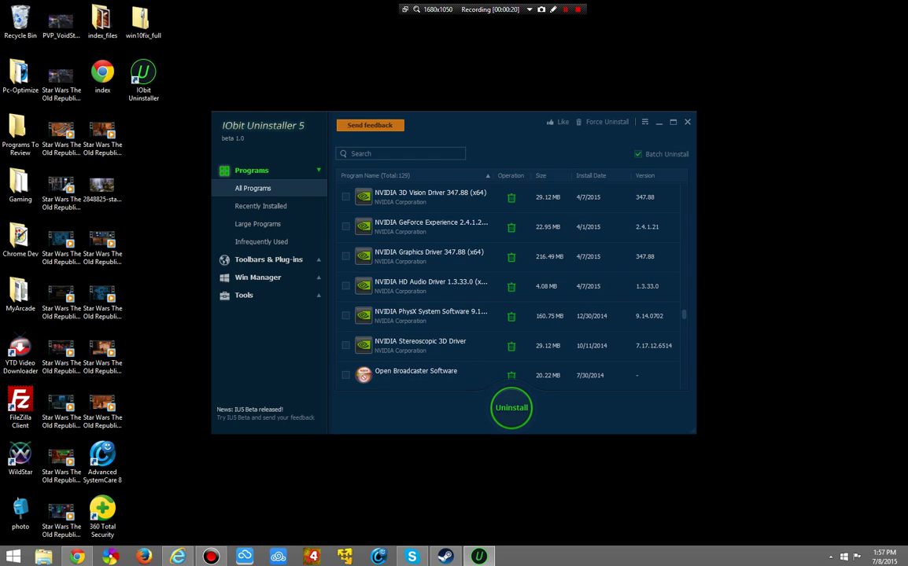
scroll(511, 315, "down", 15)
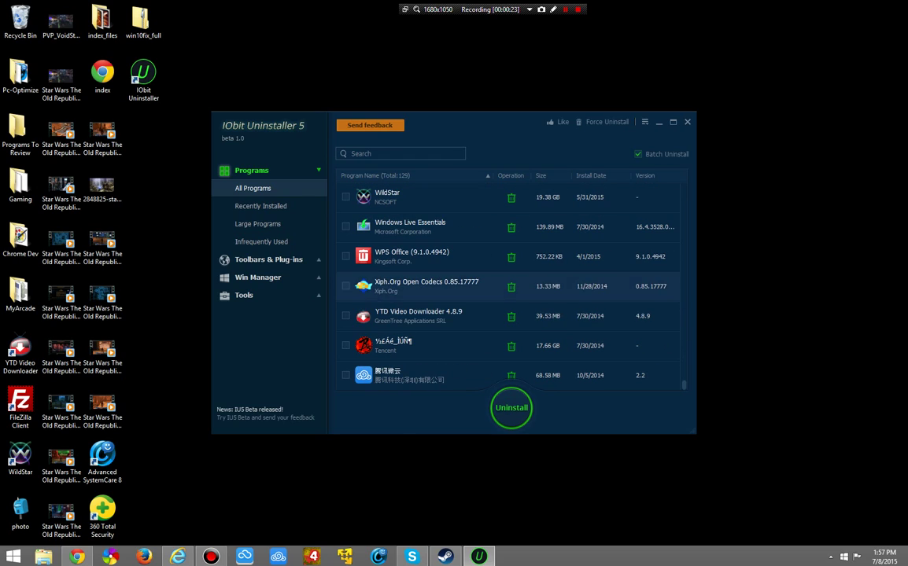
scroll(511, 315, "up", 6)
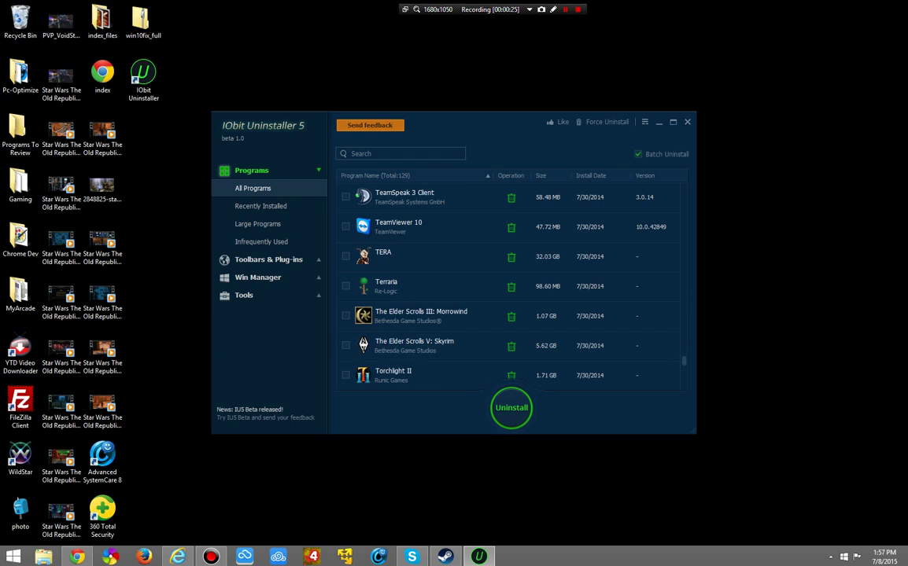
left_click_drag(684, 360, 684, 188)
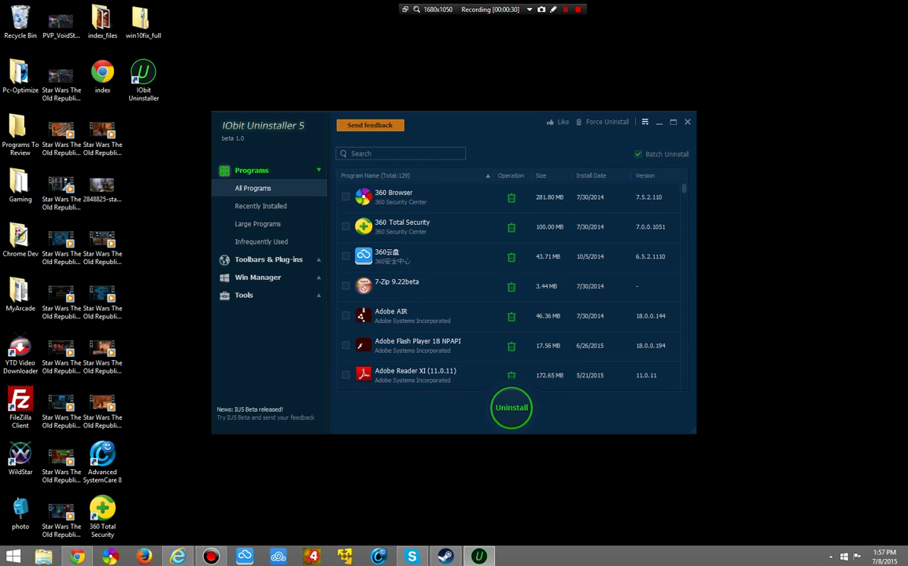
Open the program settings to review the general, language and skin options, and leave them without saving.
left_click(645, 122)
left_click(676, 134)
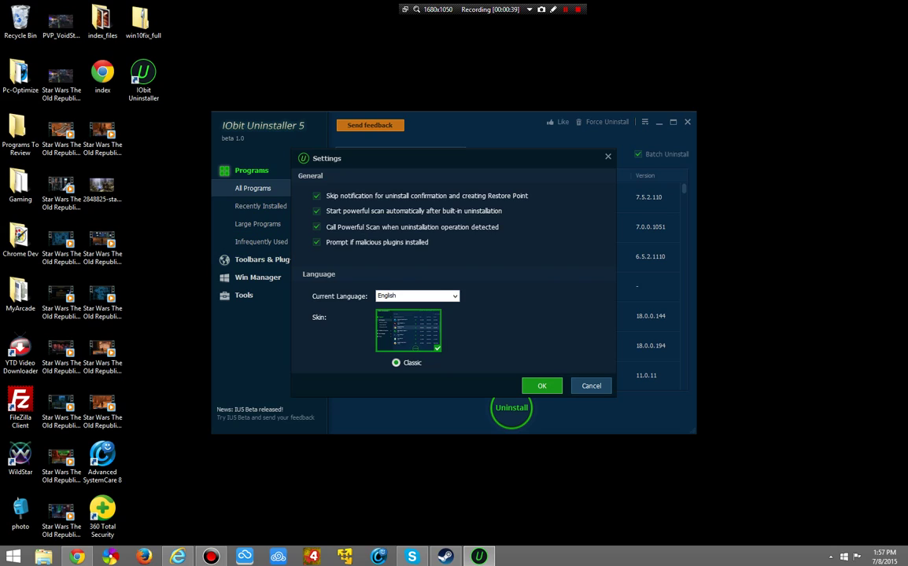
left_click(590, 385)
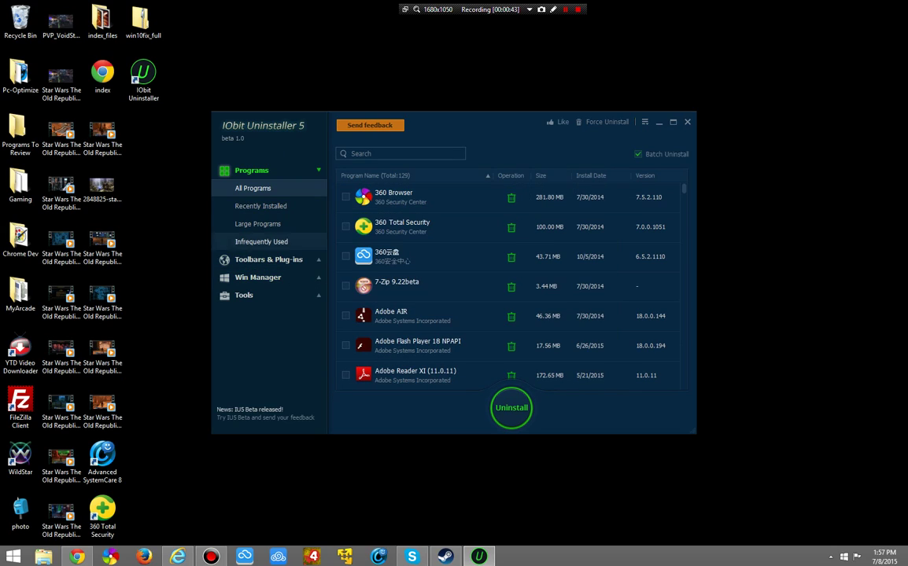
Include Download File Location in the Cleanup Residual options and scan for residual files.
left_click(244, 295)
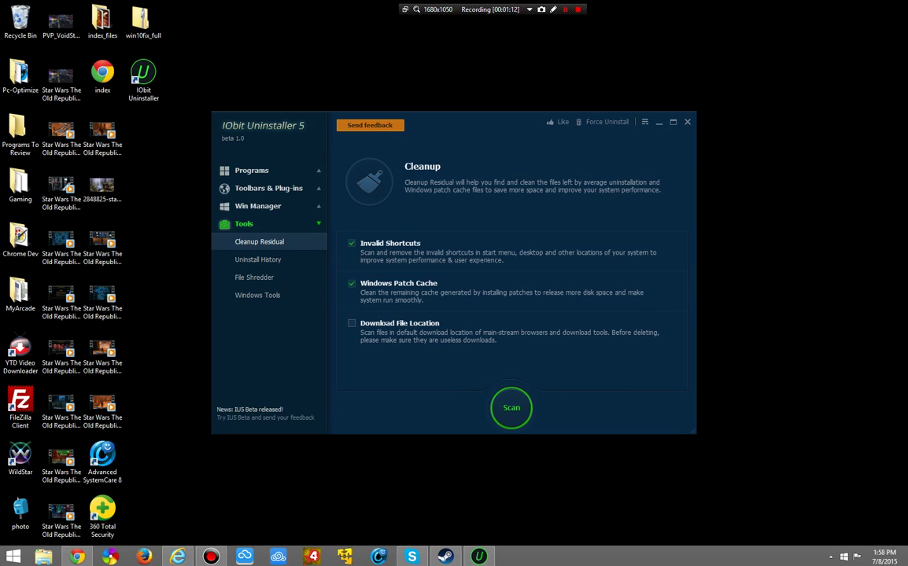
left_click(352, 323)
left_click(257, 259)
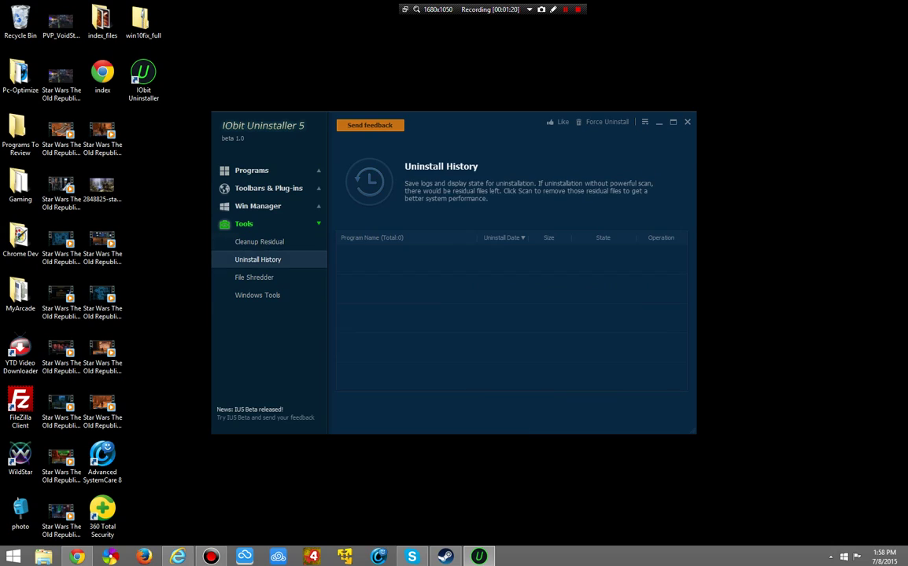
left_click(259, 242)
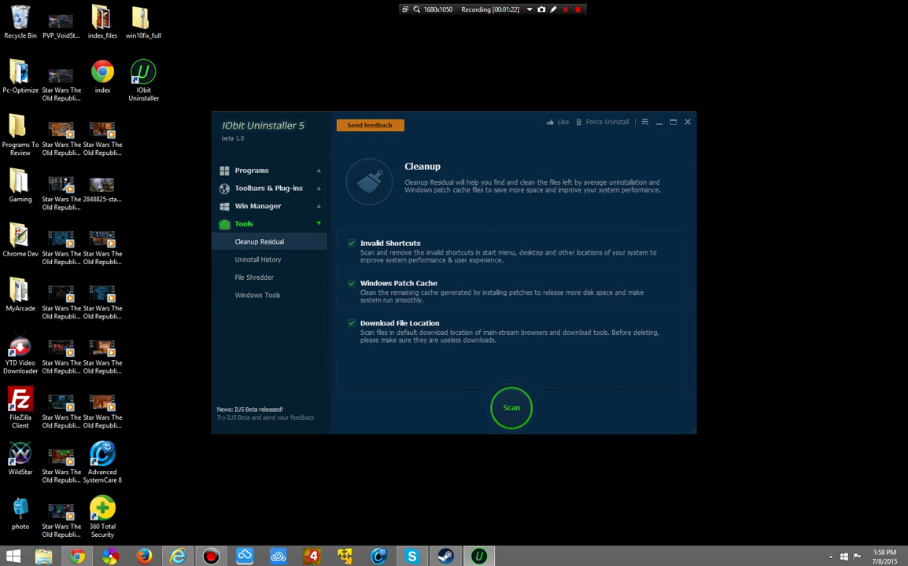
left_click(512, 407)
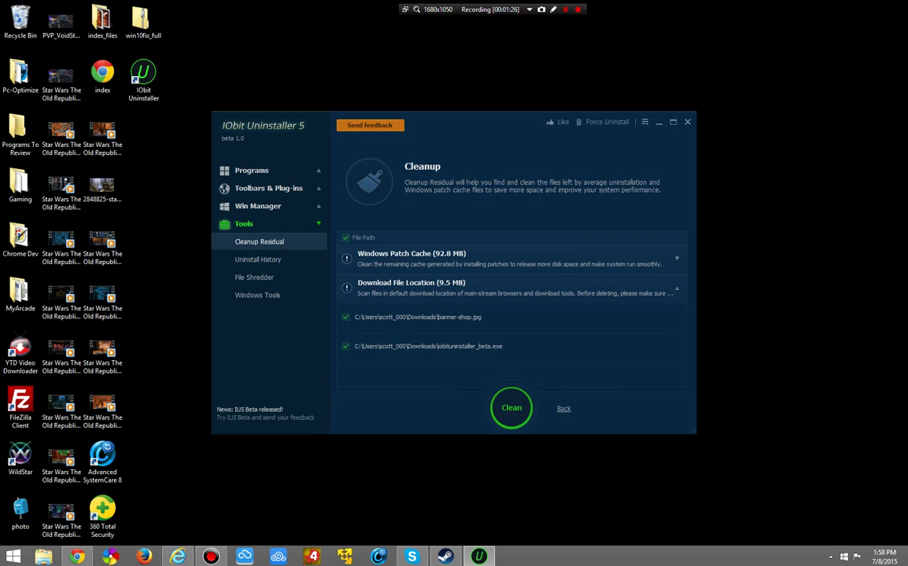
Expand the Windows Patch Cache results, examine the listed file paths, and collapse the group.
left_click(676, 258)
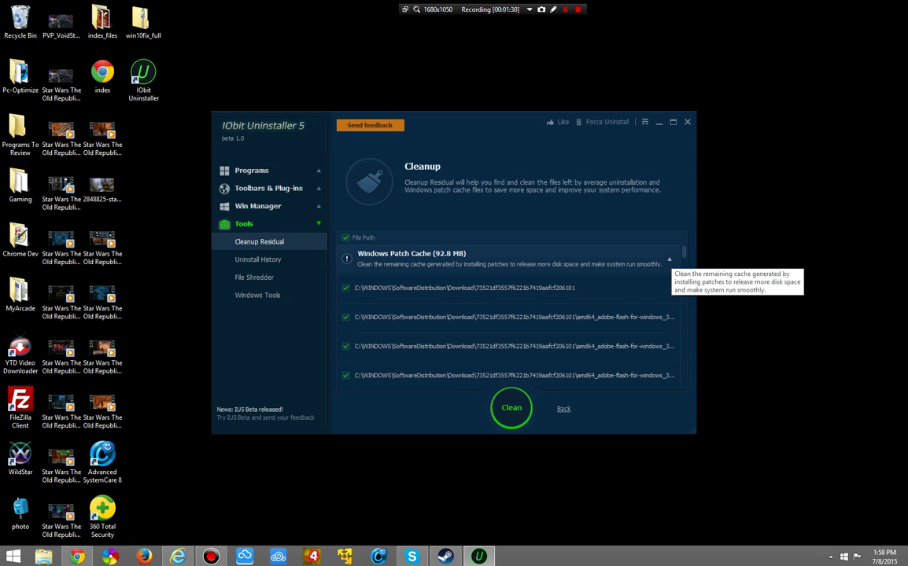
scroll(511, 314, "down", 5)
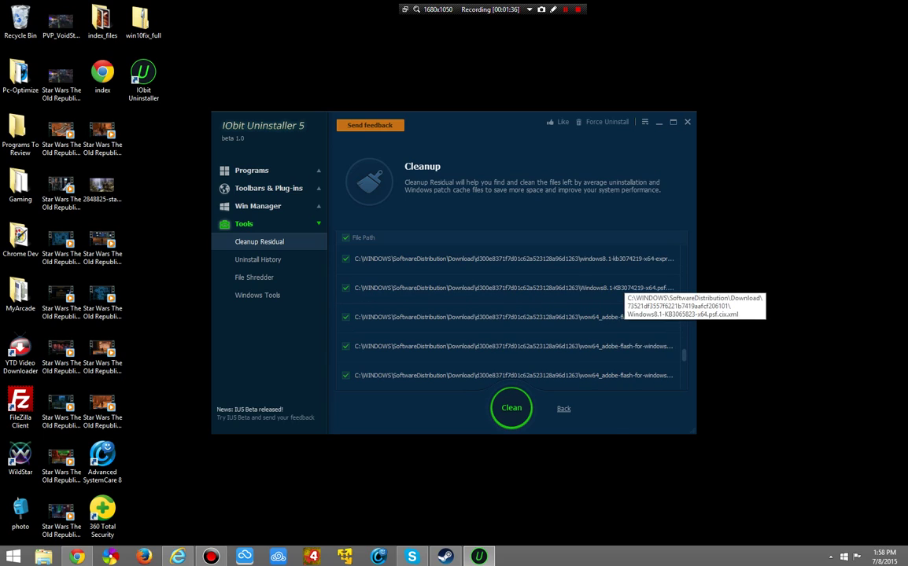
scroll(511, 315, "down", 3)
scroll(641, 315, "up", 8)
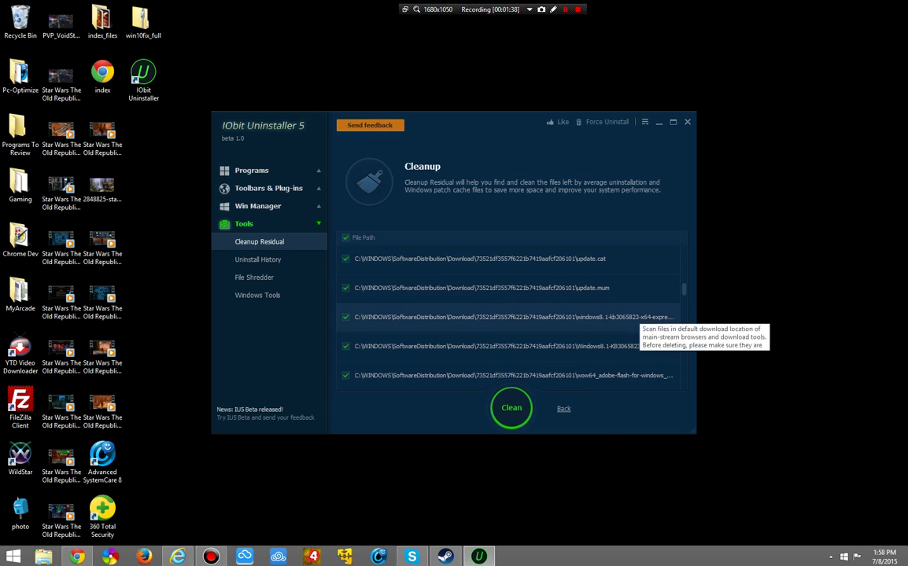
left_click(629, 258)
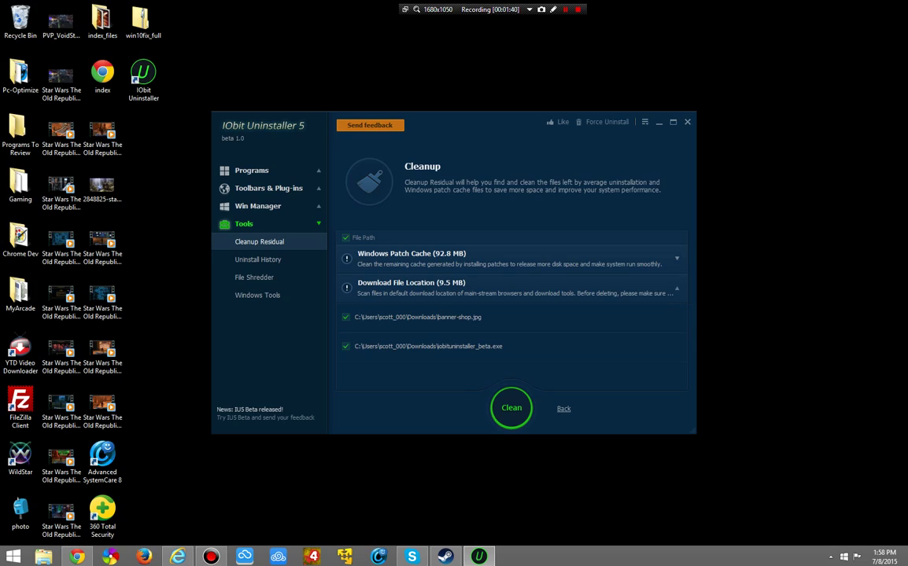
Examine the files found under Download File Location and go back to the cleanup scan options.
left_click(677, 288)
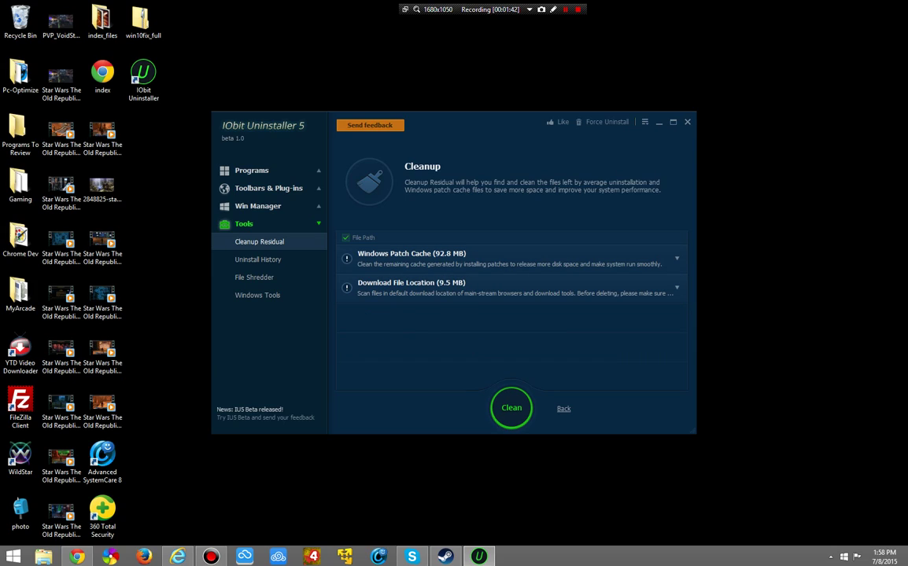
left_click(586, 291)
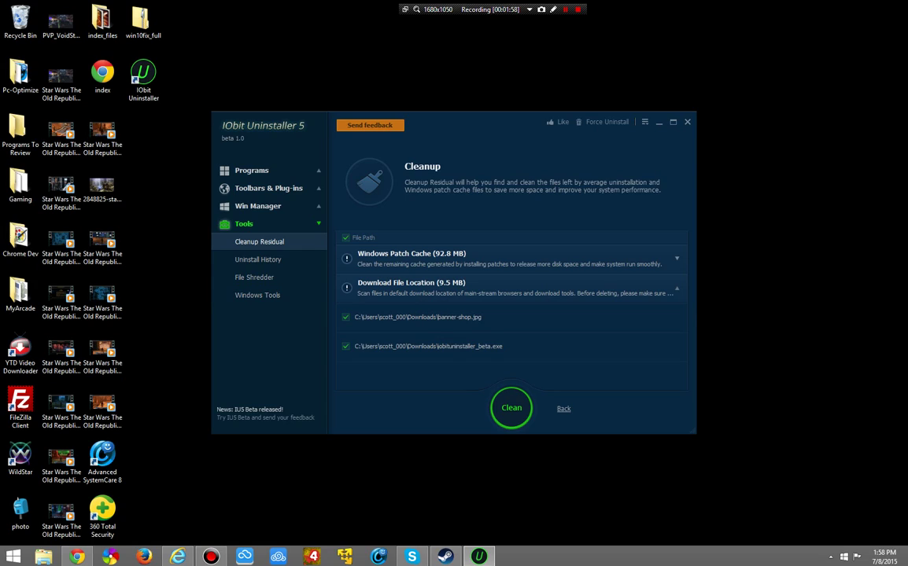
left_click(511, 288)
left_click(511, 258)
left_click(511, 258)
left_click(511, 258)
left_click(511, 258)
left_click(564, 409)
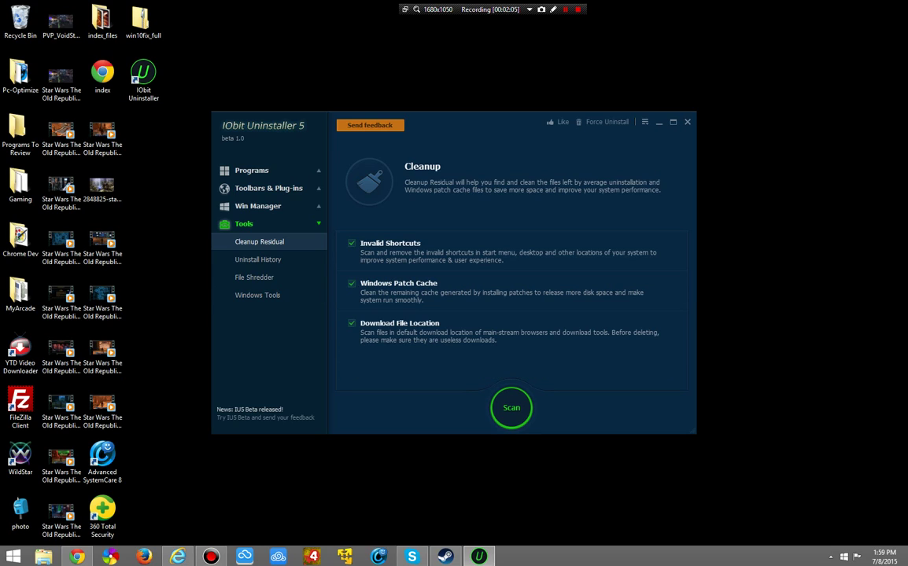
Scan for residual files with Windows Patch Cache excluded, and clean the files found in the download location.
left_click(351, 243)
left_click(351, 243)
left_click(351, 284)
left_click(511, 408)
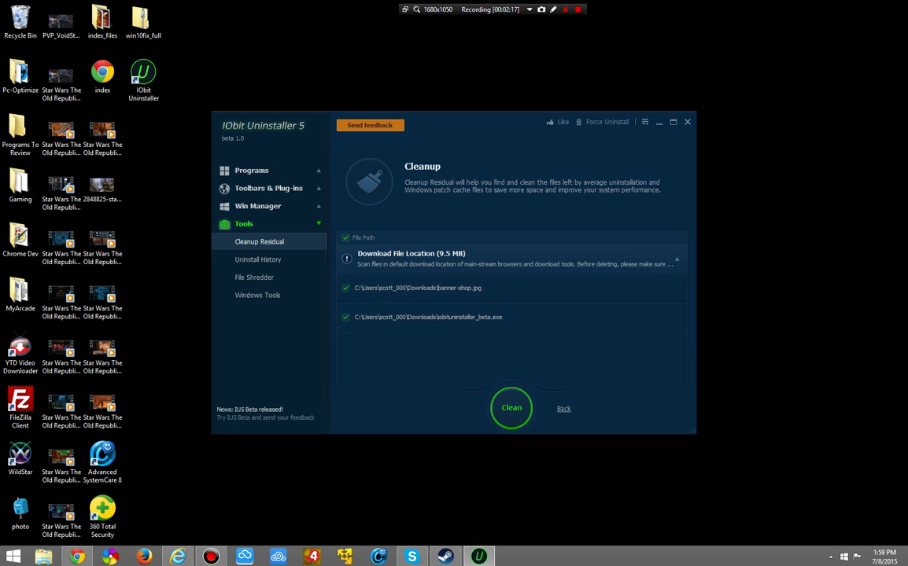
left_click(511, 407)
key("Return")
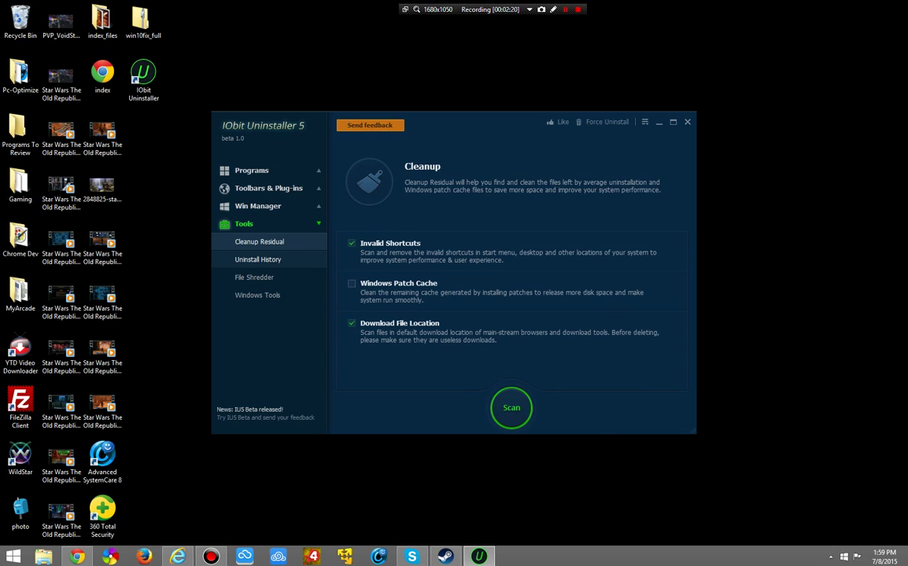
View the Uninstall History, File Shredder and Windows Tools pages one after another.
left_click(258, 260)
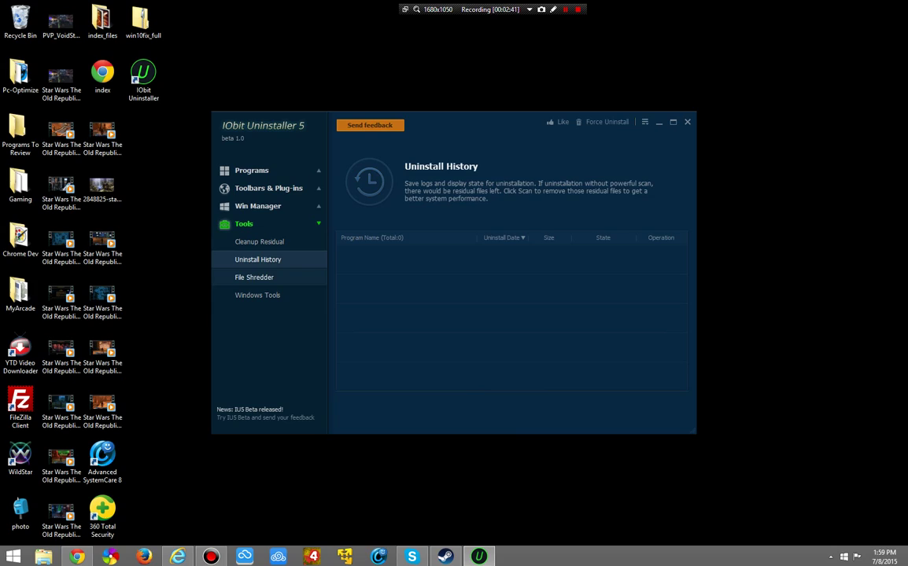
left_click(254, 277)
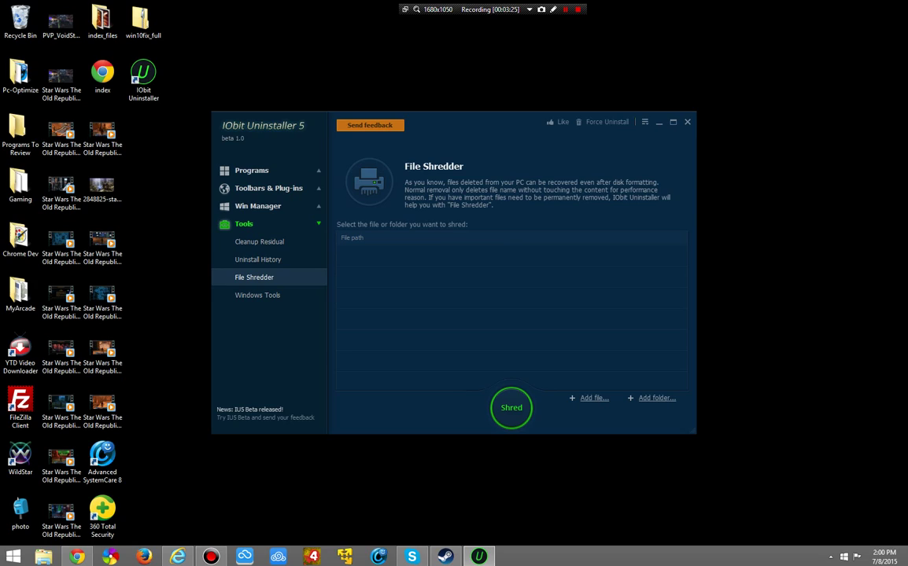
left_click(102, 516)
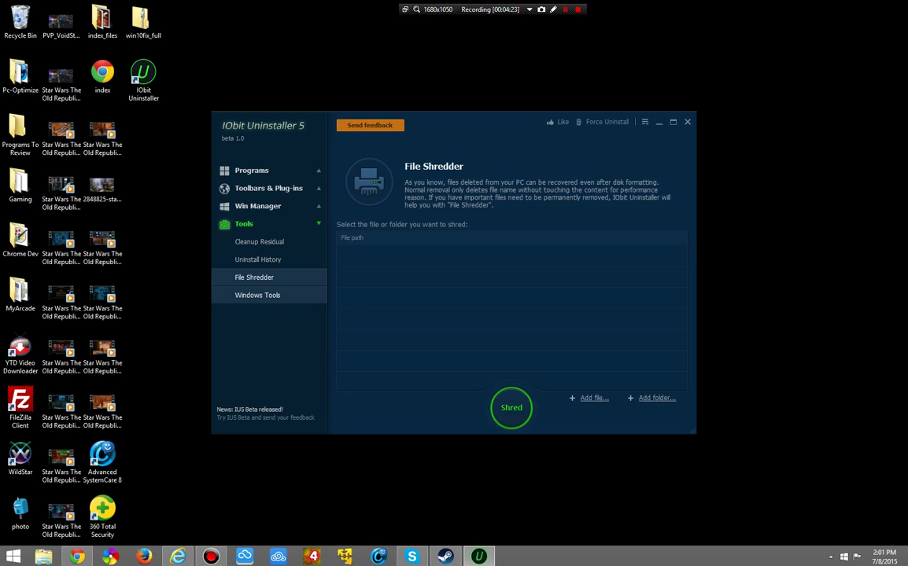
left_click(257, 295)
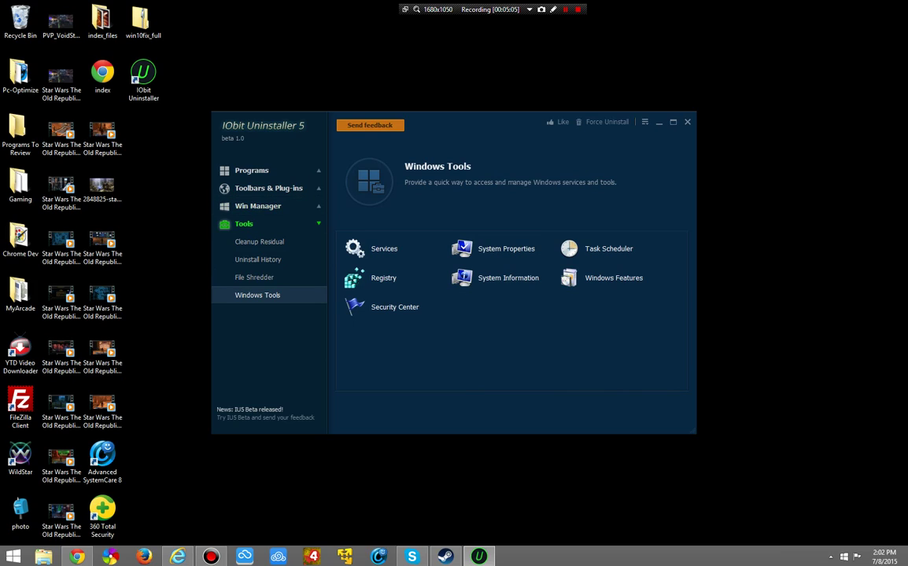
Look through the Windows apps listed in Win Manager and return to the start of the list.
left_click(257, 206)
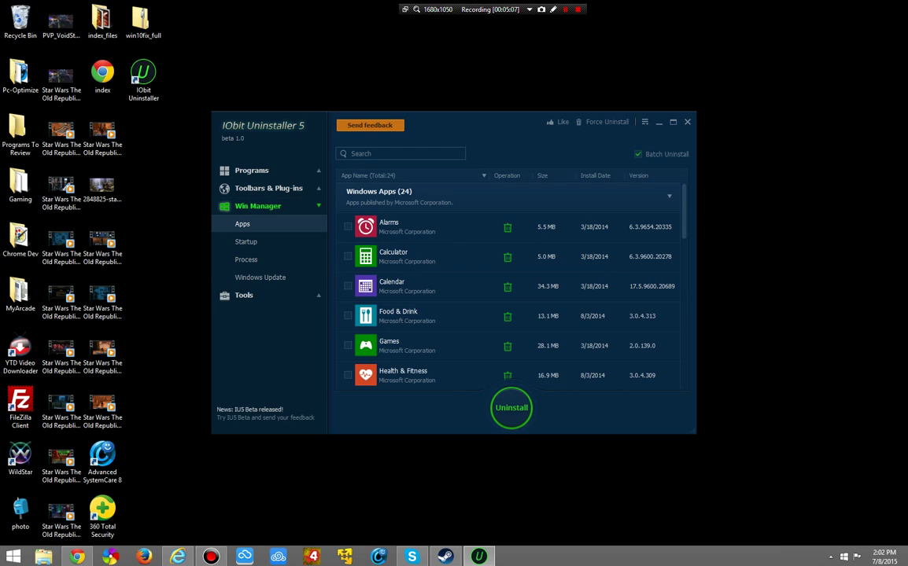
scroll(441, 227, "down", 10)
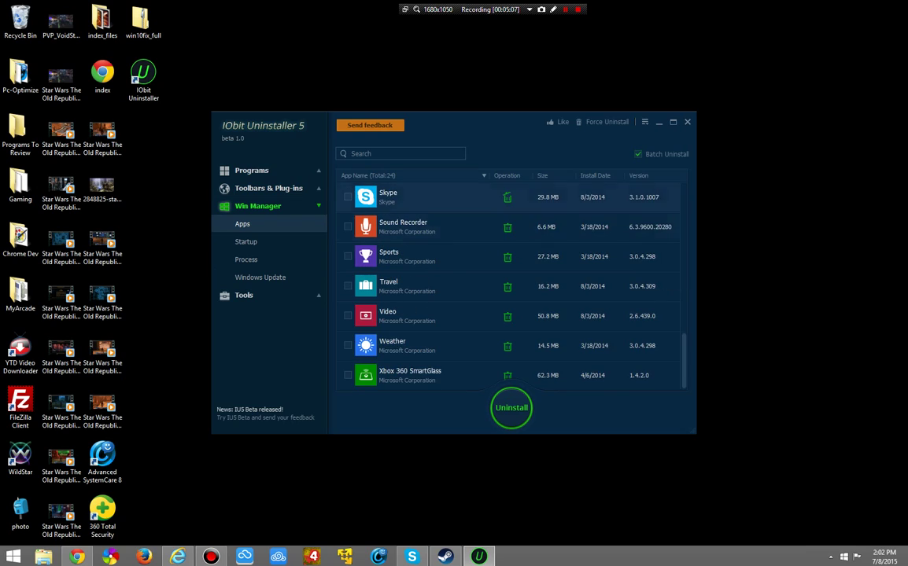
scroll(440, 227, "up", 10)
scroll(440, 227, "down", 5)
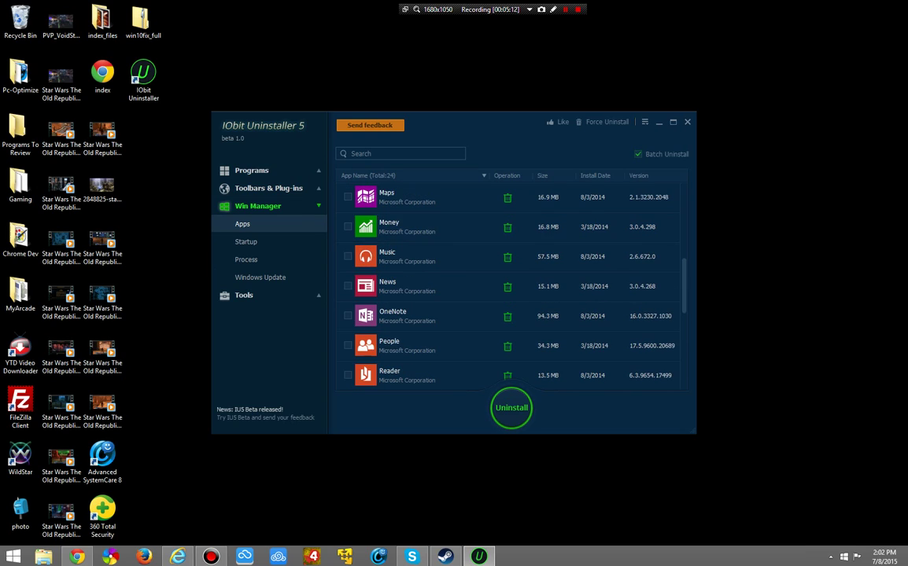
scroll(511, 288, "up", 5)
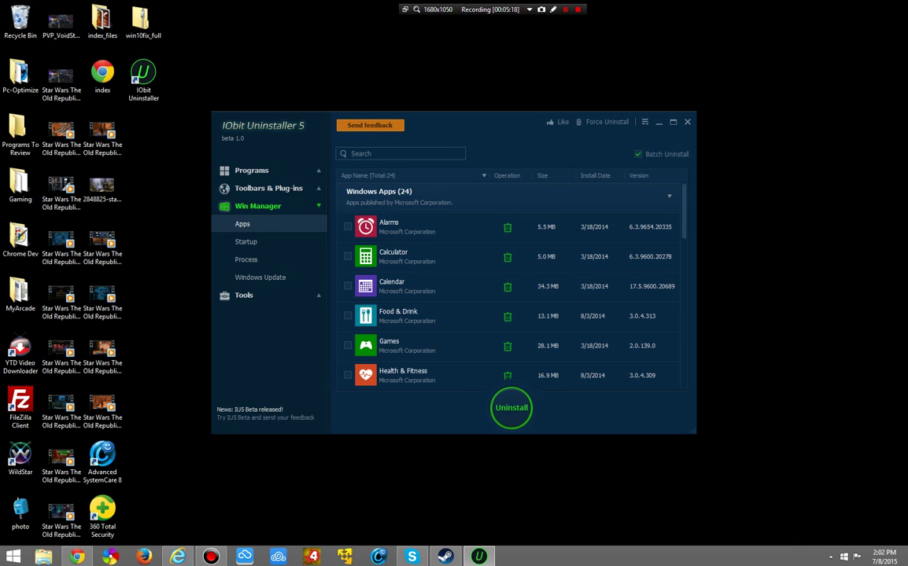
View the list of all programs and the list of all toolbars and plug-ins.
left_click(252, 169)
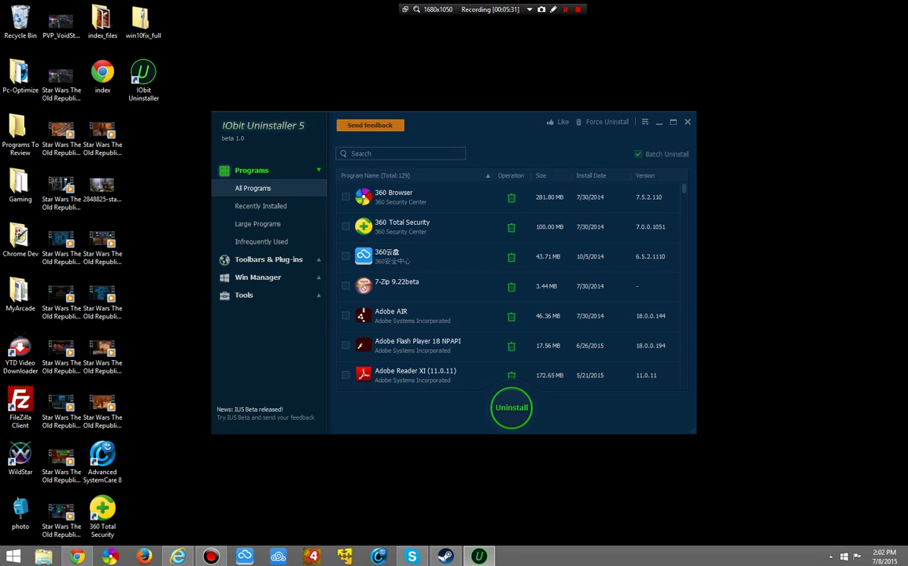
left_click(268, 259)
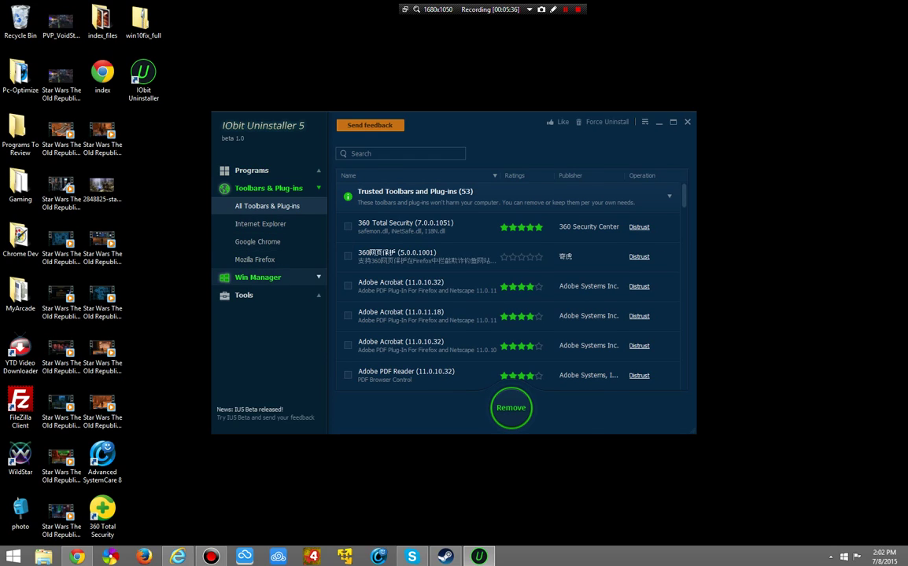
View the startup programs in Win Manager and the actions available for the GlassWire entry, without applying any.
left_click(257, 276)
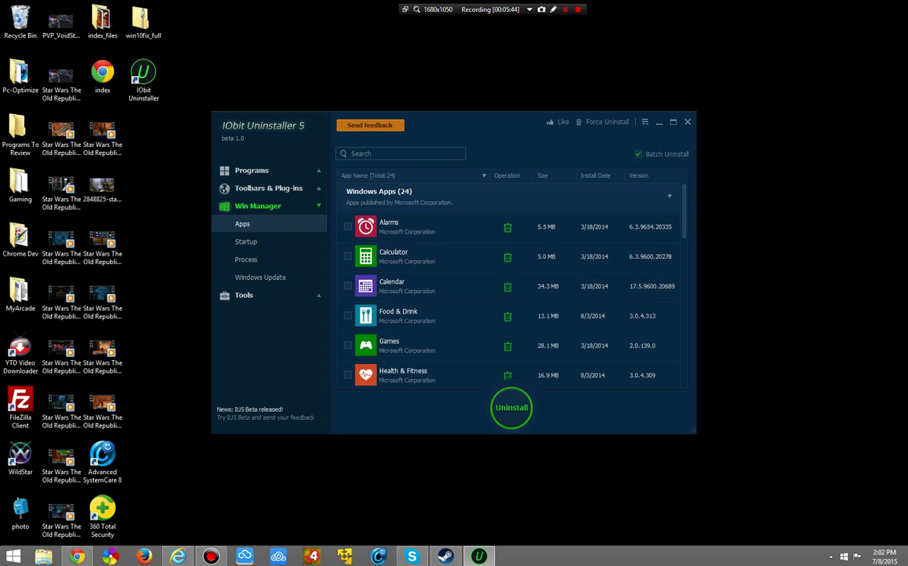
left_click(245, 242)
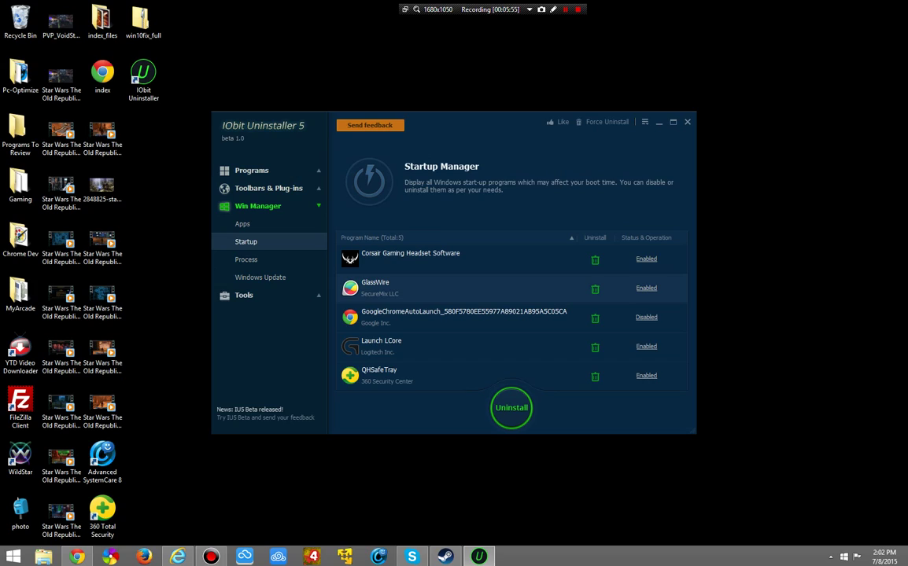
right_click(591, 329)
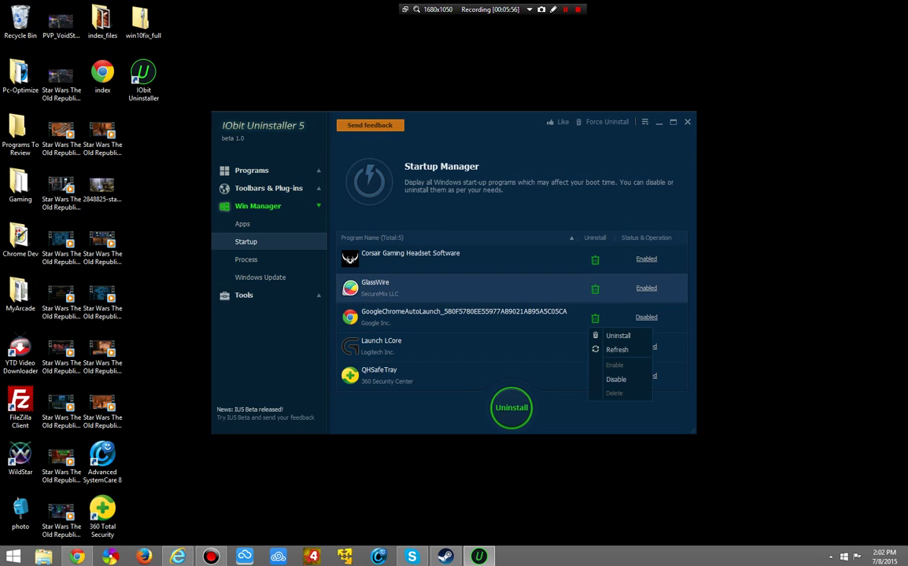
key("Escape")
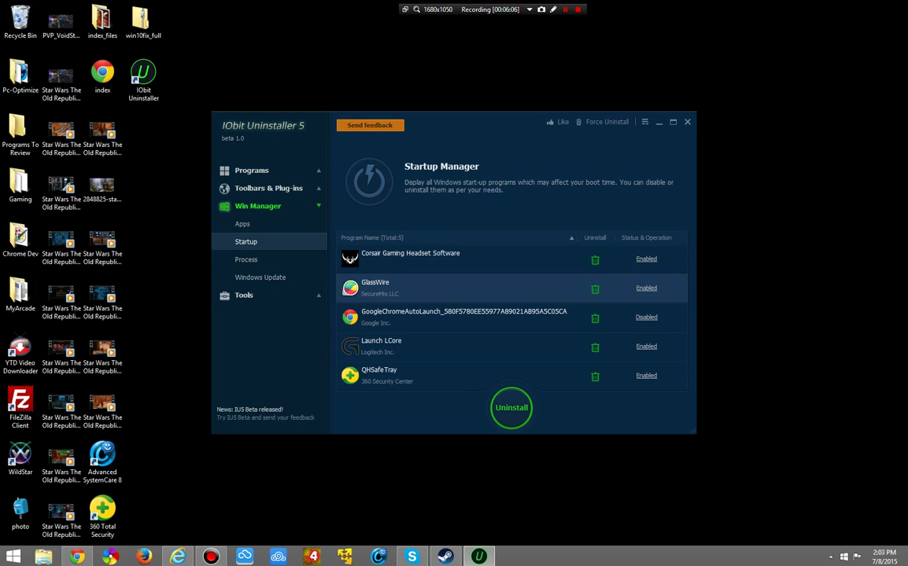
Look through the running non-Windows processes listed in Win Manager and return to the start of the list.
left_click(246, 259)
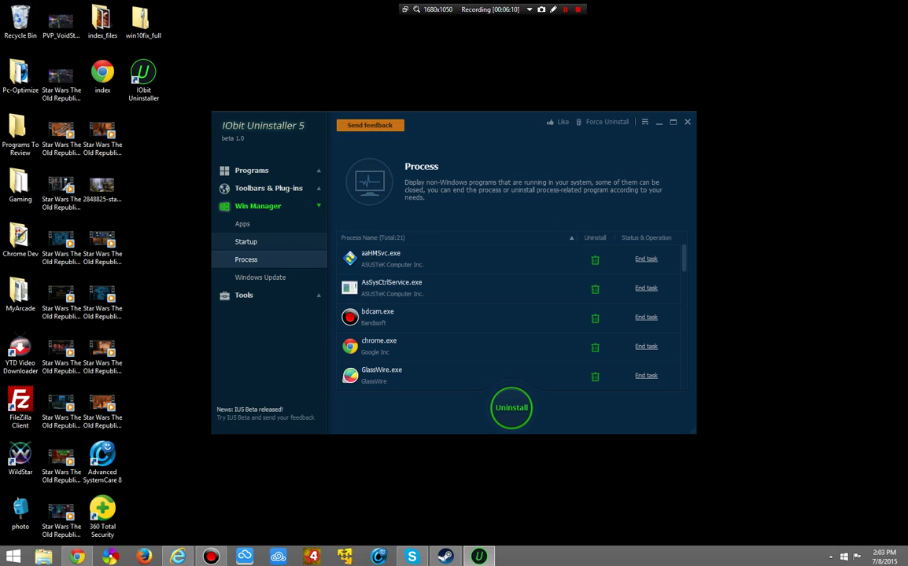
scroll(512, 317, "down", 6)
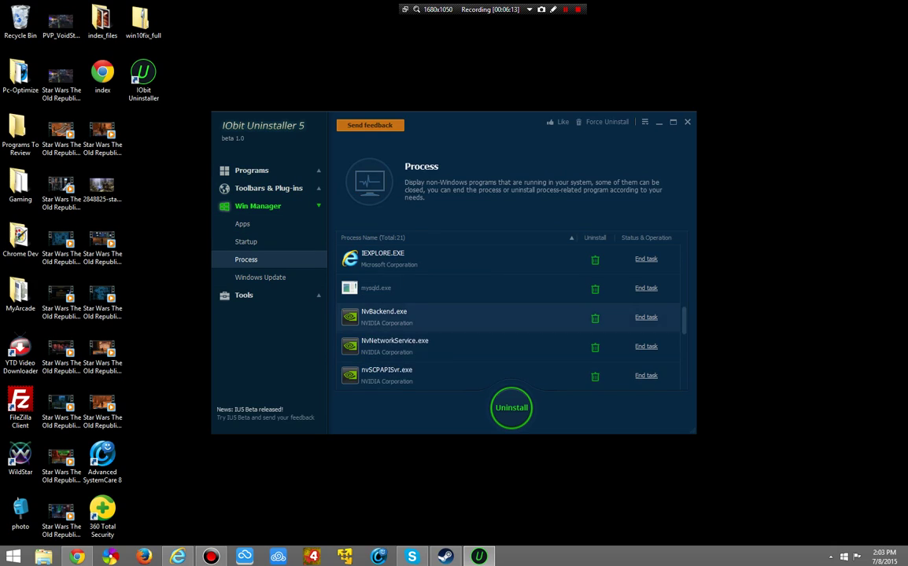
scroll(512, 317, "up", 3)
scroll(511, 317, "down", 3)
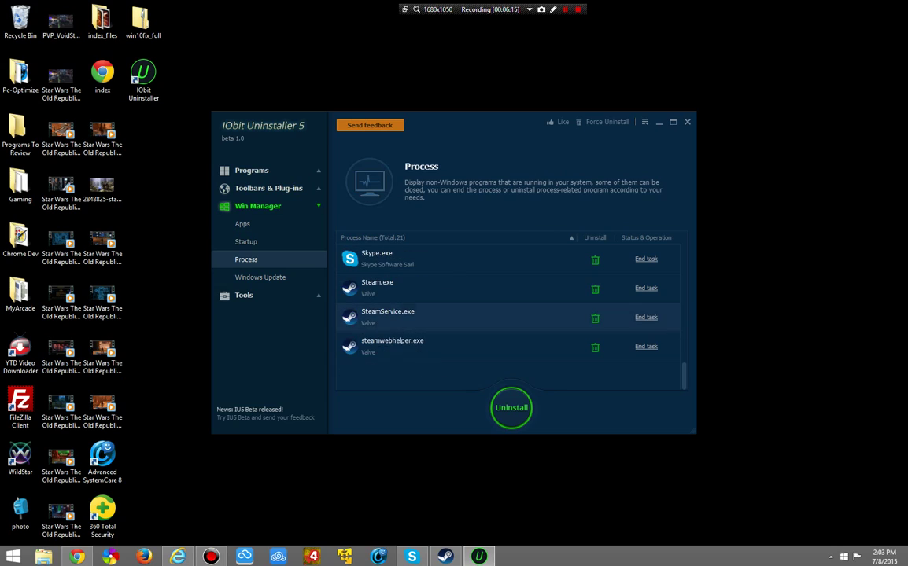
scroll(512, 317, "up", 3)
scroll(551, 317, "up", 4)
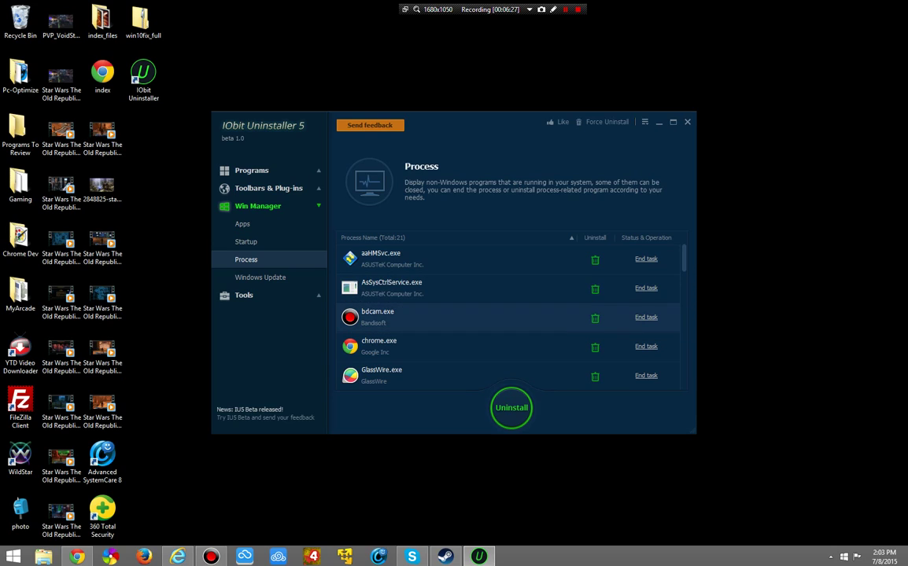
scroll(472, 288, "down", 5)
scroll(472, 288, "up", 4)
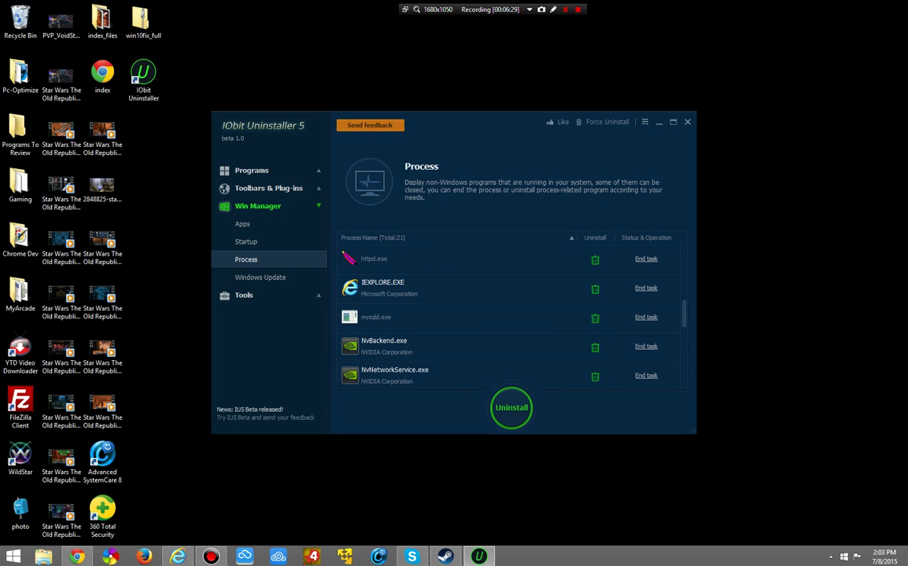
scroll(400, 330, "up", 3)
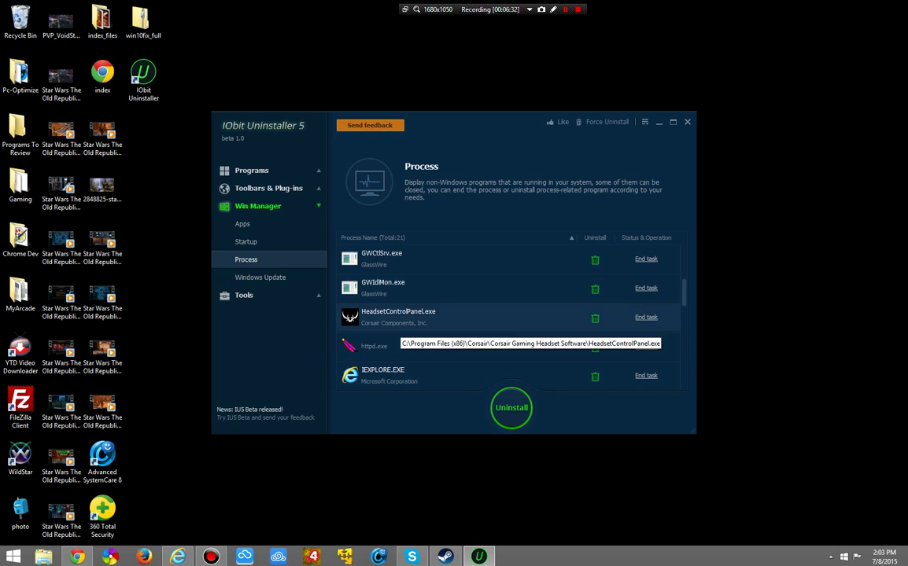
scroll(512, 317, "up", 5)
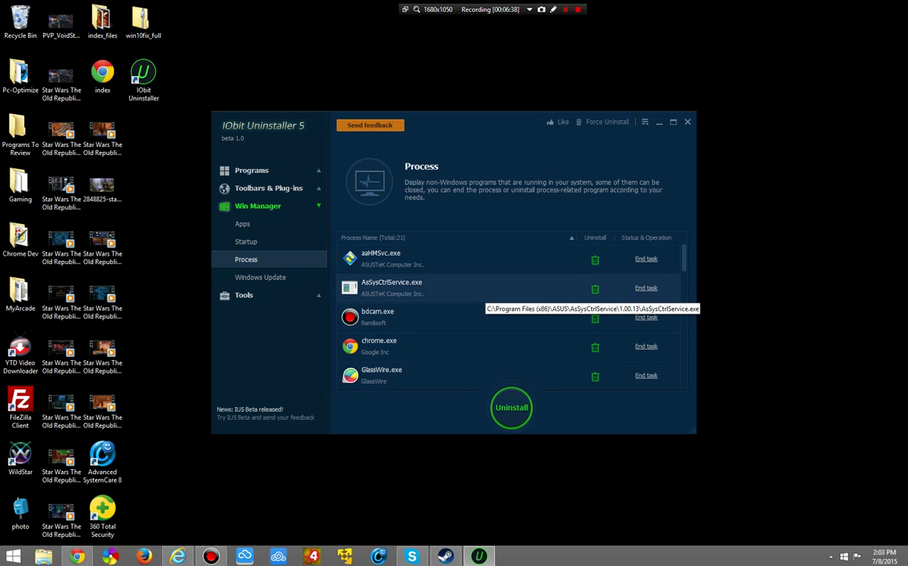
Look through the installed Windows updates in Win Manager from the start to the end of the list.
scroll(511, 287, "down", 15)
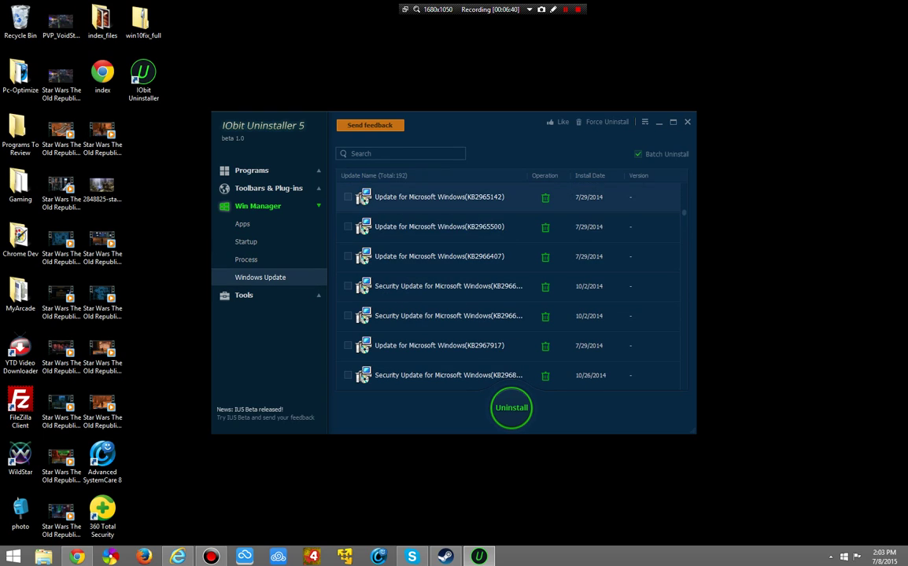
scroll(472, 316, "down", 10)
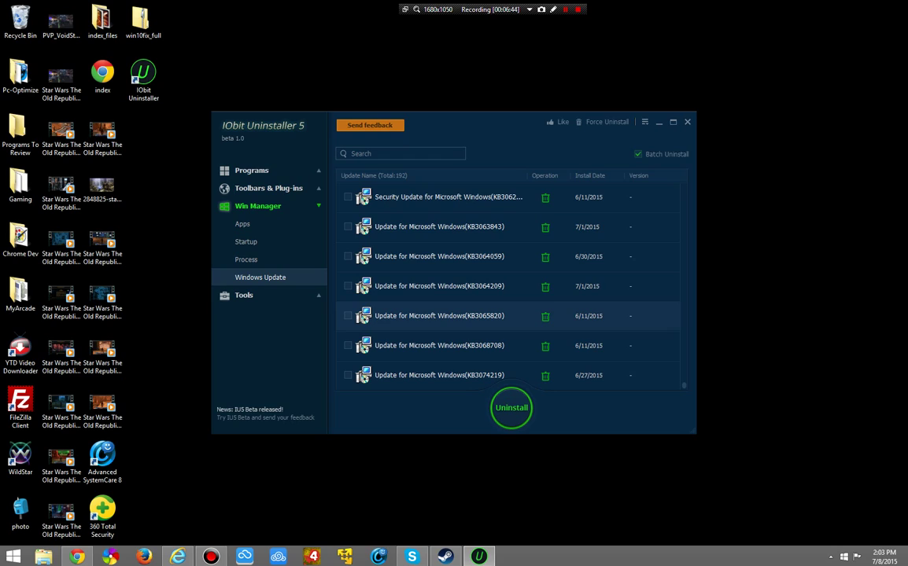
scroll(472, 315, "up", 5)
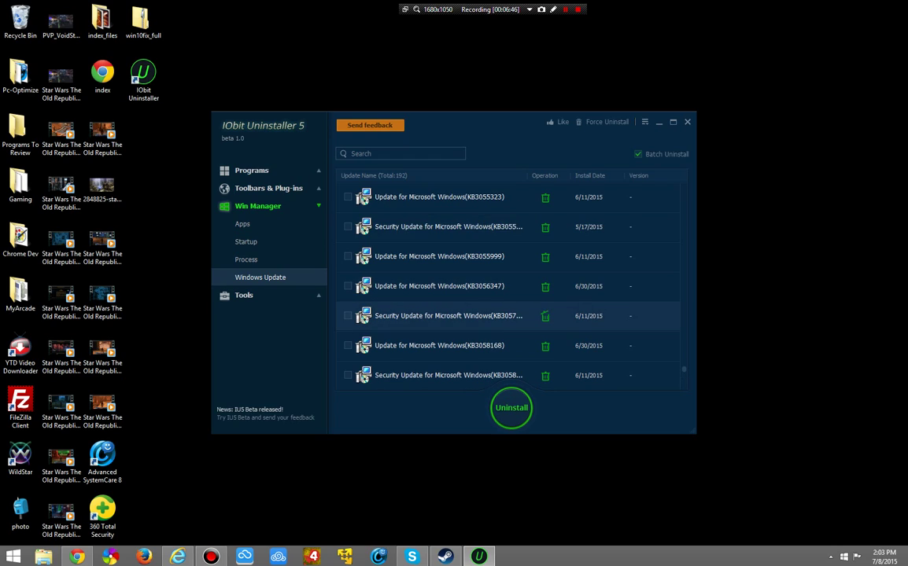
scroll(471, 316, "up", 20)
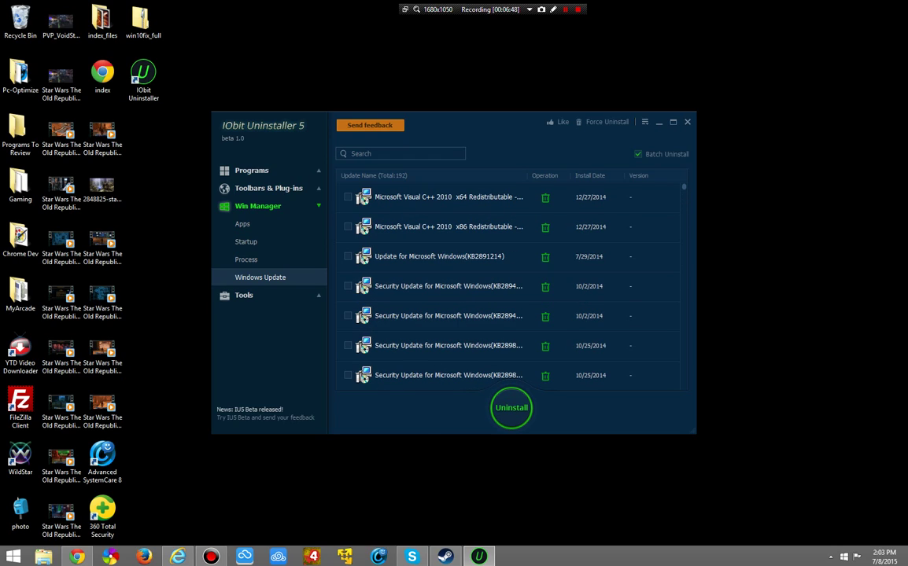
left_click_drag(683, 188, 684, 304)
scroll(512, 286, "up", 15)
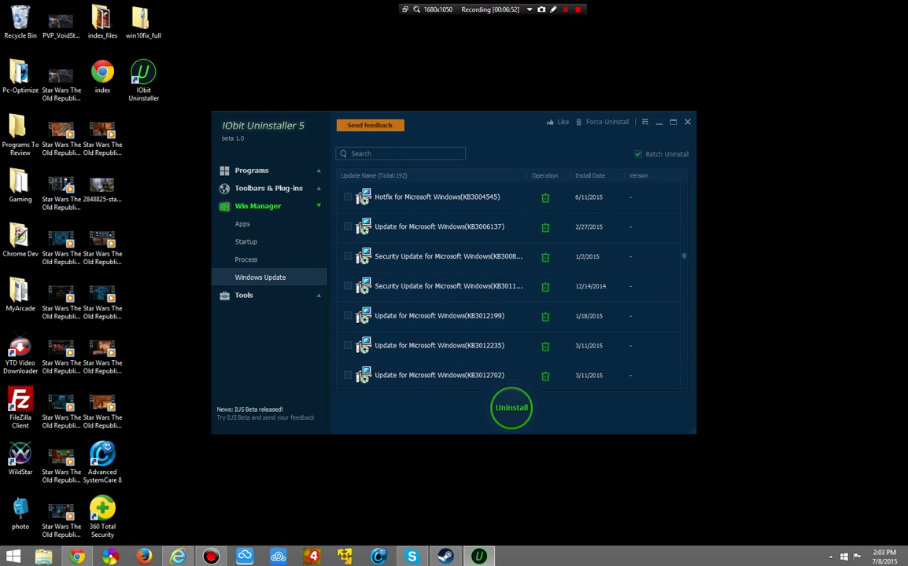
scroll(512, 286, "down", 20)
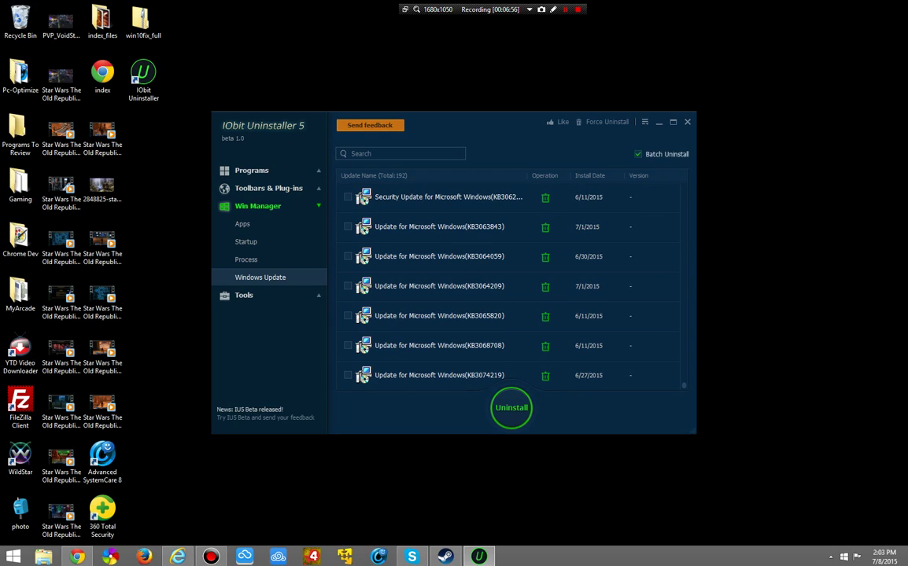
Sort the Windows updates by update name in descending order and go to the start of the list.
left_click(429, 175)
left_click(429, 175)
left_click(429, 175)
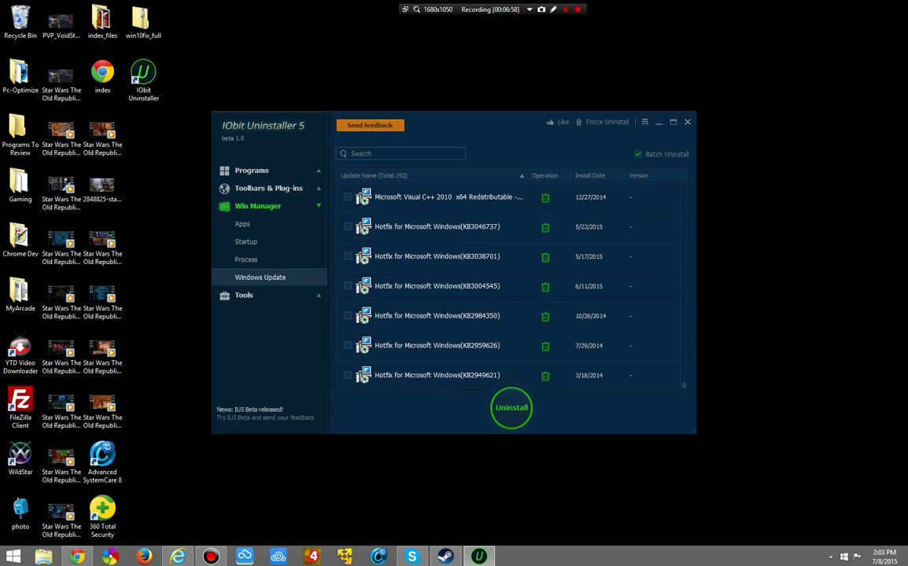
scroll(511, 287, "up", 15)
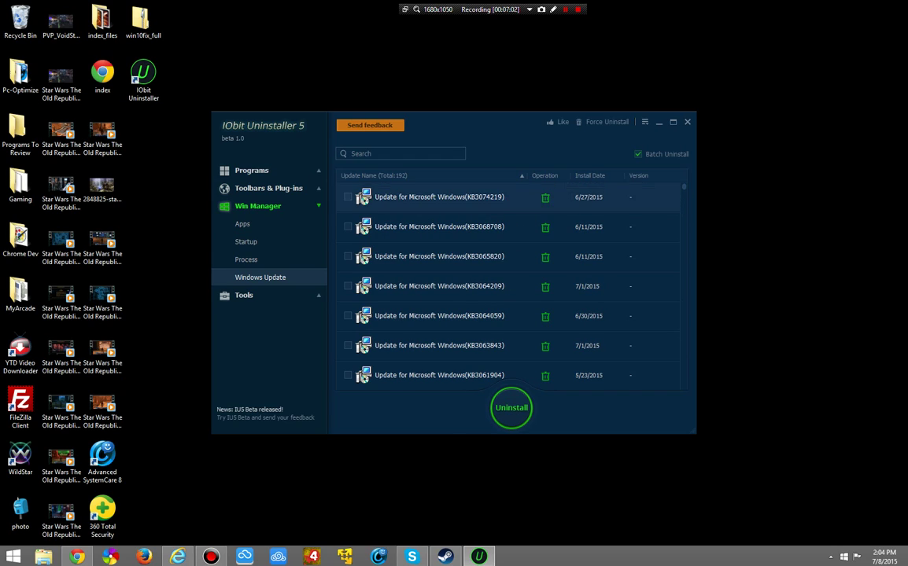
Revisit the Process and Startup pages of Win Manager and look through the Windows apps to the end of the list.
left_click(246, 258)
left_click(246, 241)
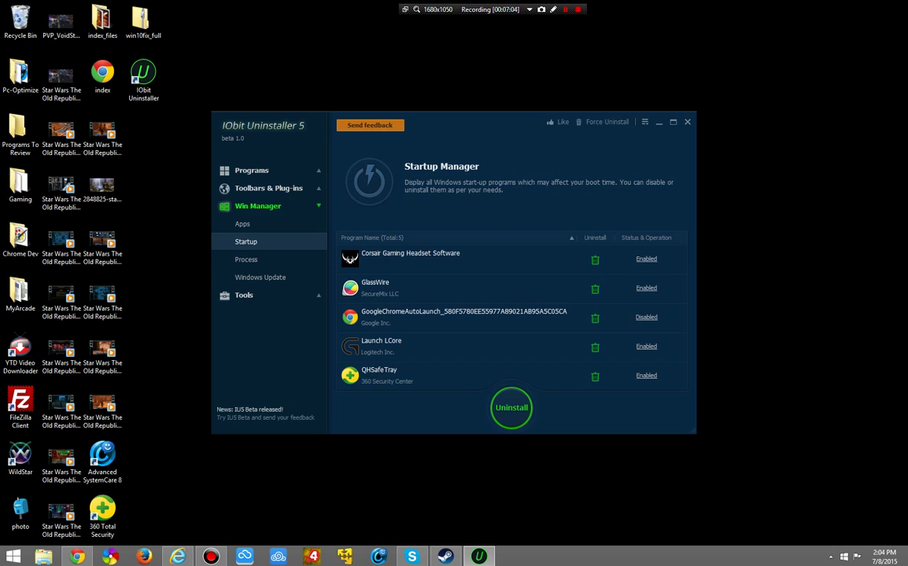
left_click(242, 223)
scroll(511, 299, "down", 8)
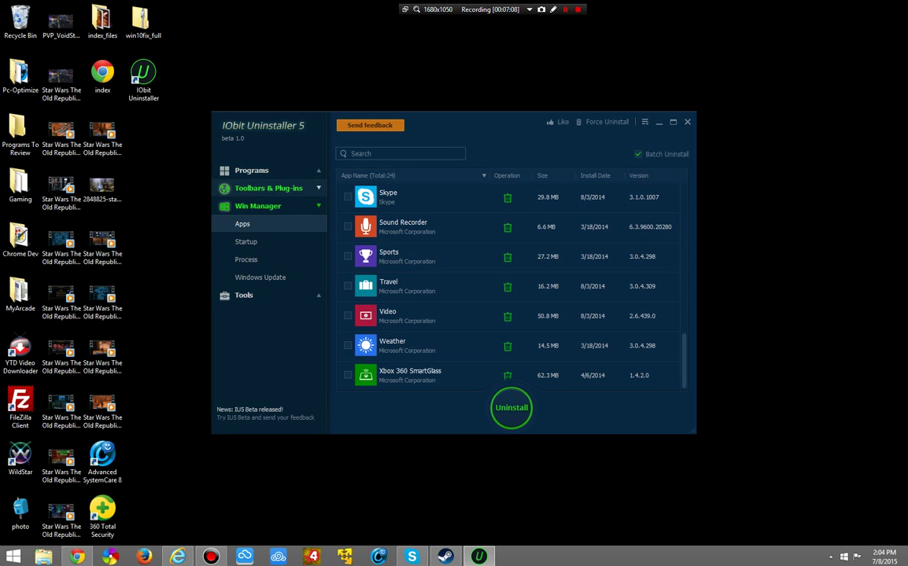
Show the list of all programs and view the Force Uninstall dialog, closing it without choosing a file.
left_click(252, 170)
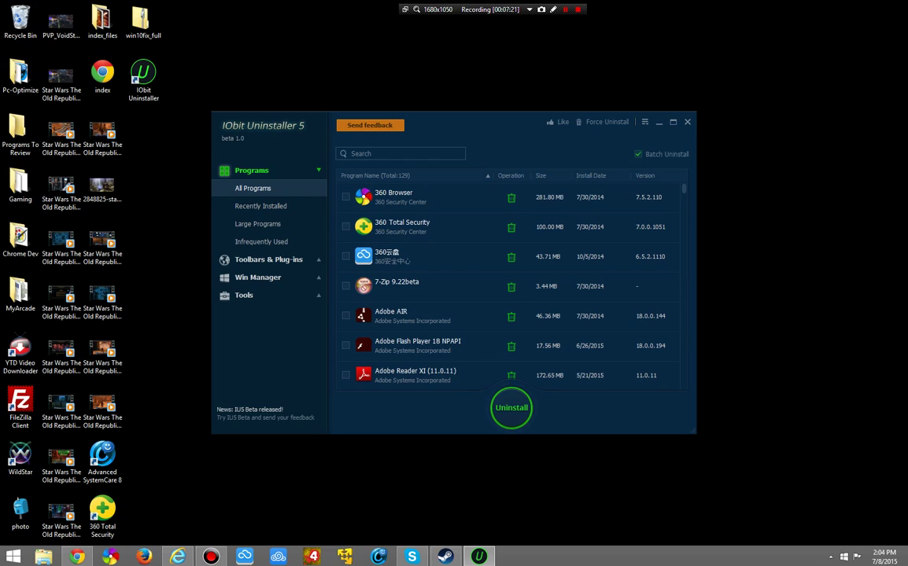
left_click(607, 122)
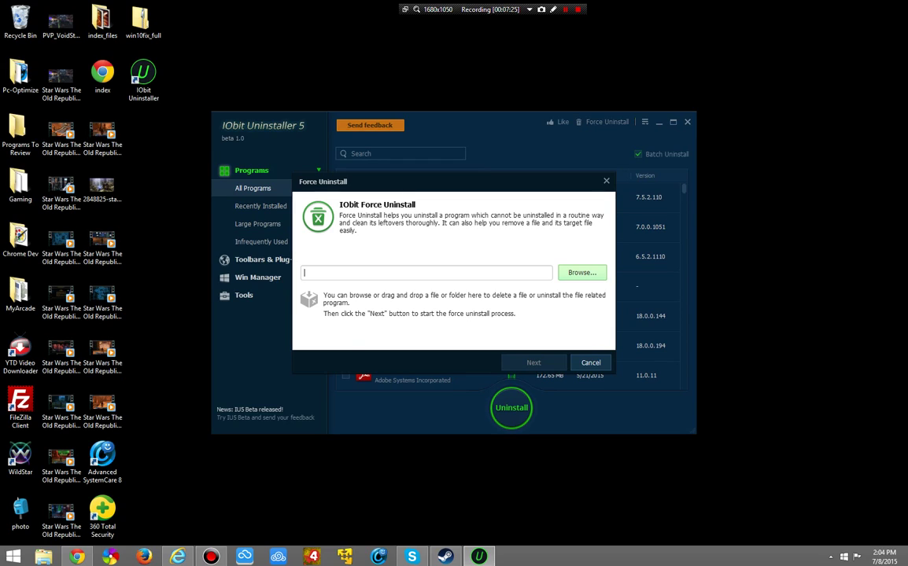
left_click(590, 362)
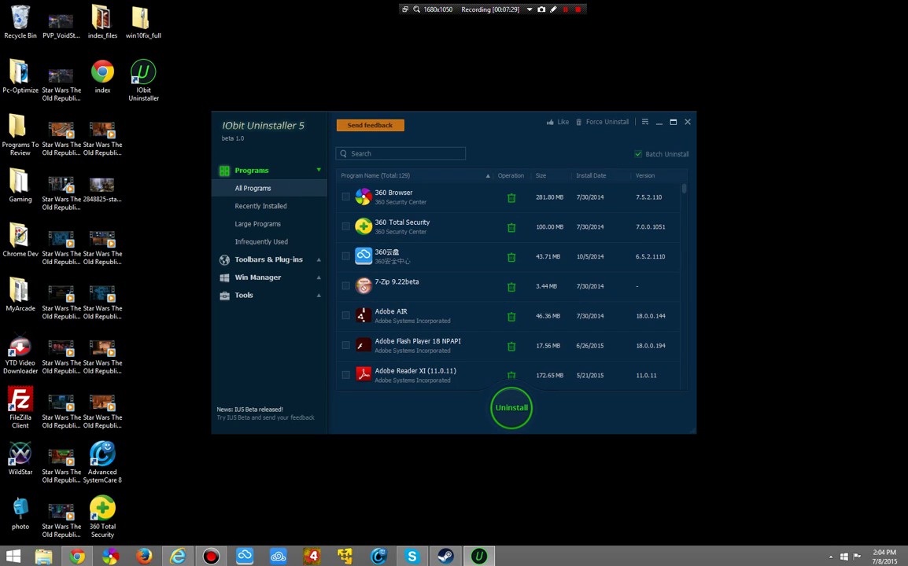
Maximize the program window, restore it to its normal size and try to make it wider.
left_click(673, 122)
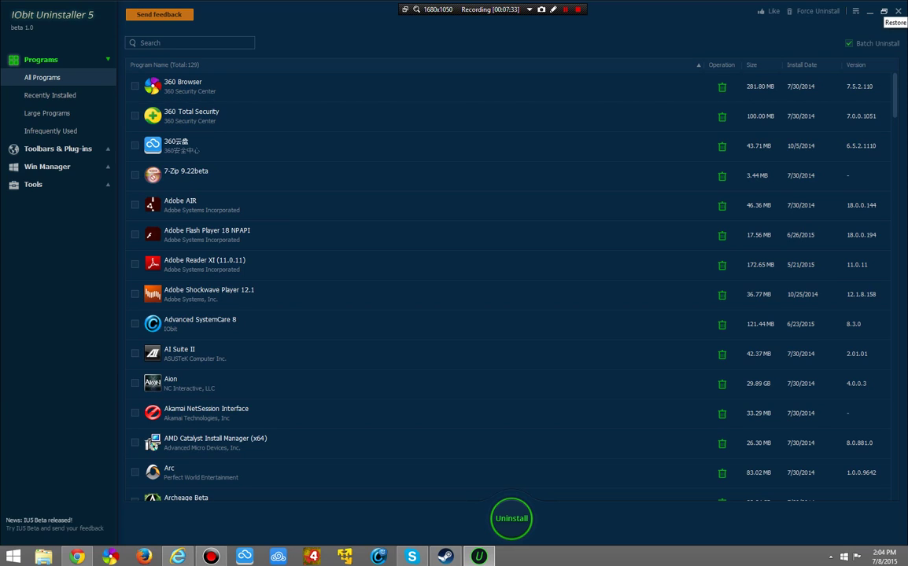
key("super+Down")
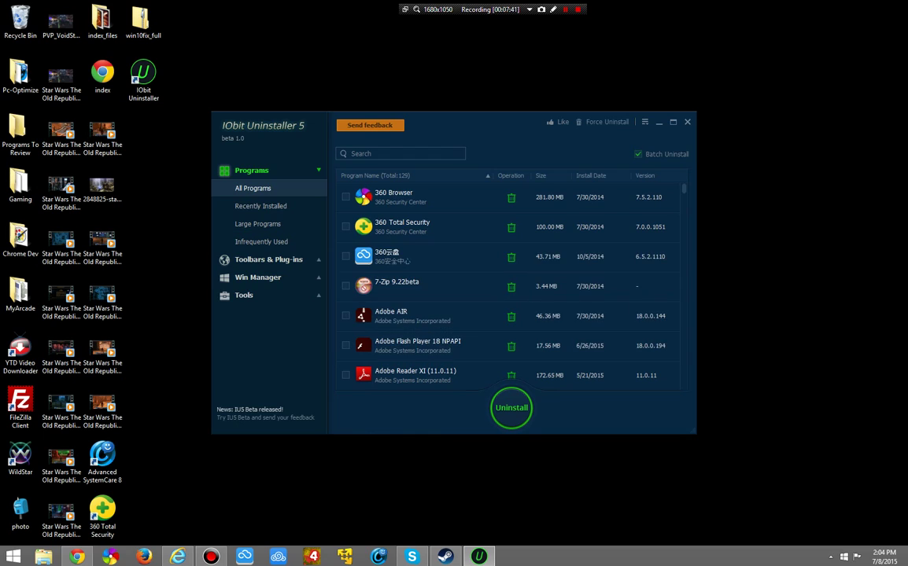
left_click_drag(694, 432, 720, 433)
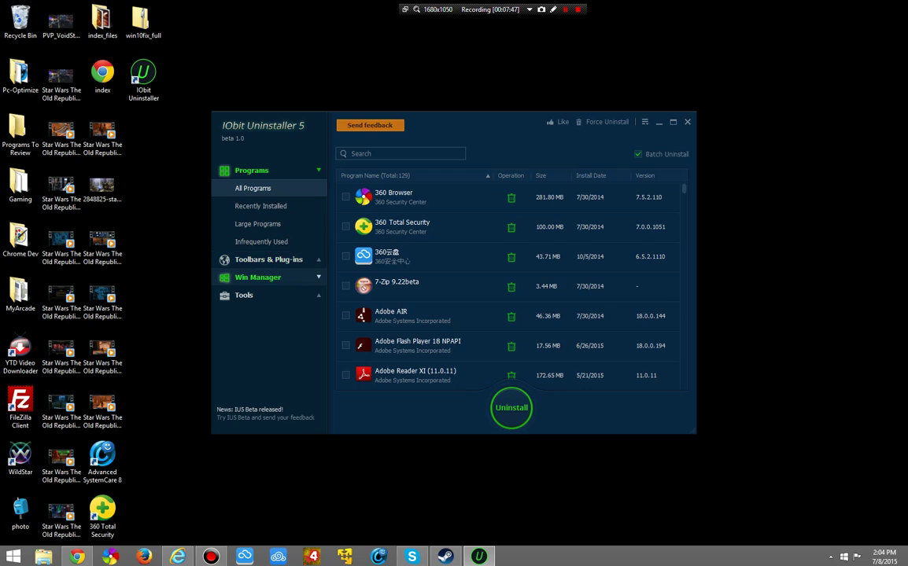
View the Win Manager apps and the Cleanup Residual, Uninstall History, File Shredder and Windows Tools pages in turn.
left_click(257, 277)
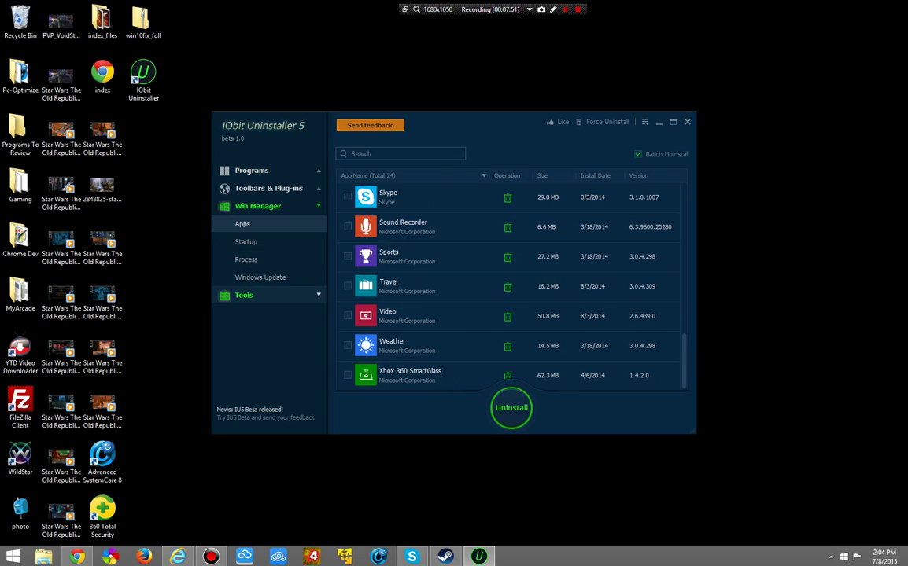
left_click(244, 294)
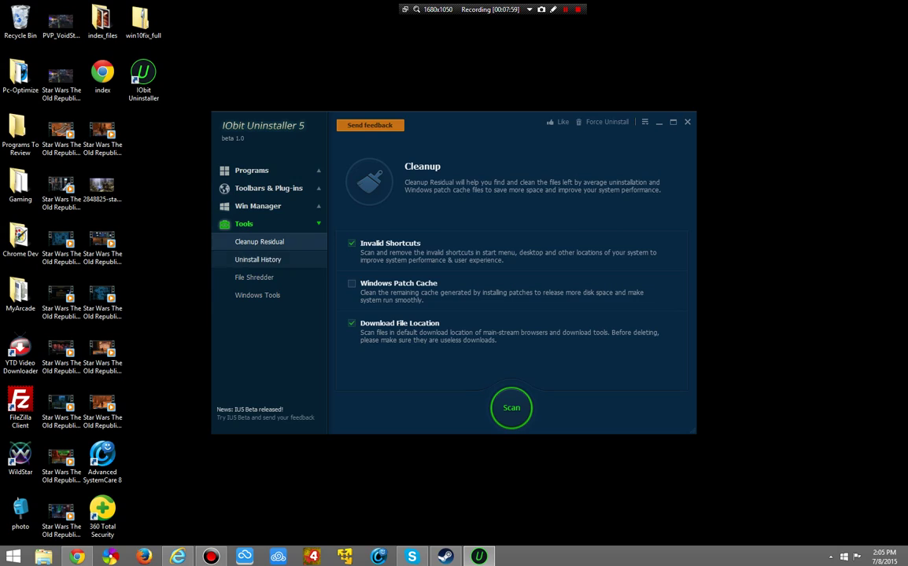
left_click(257, 259)
left_click(254, 277)
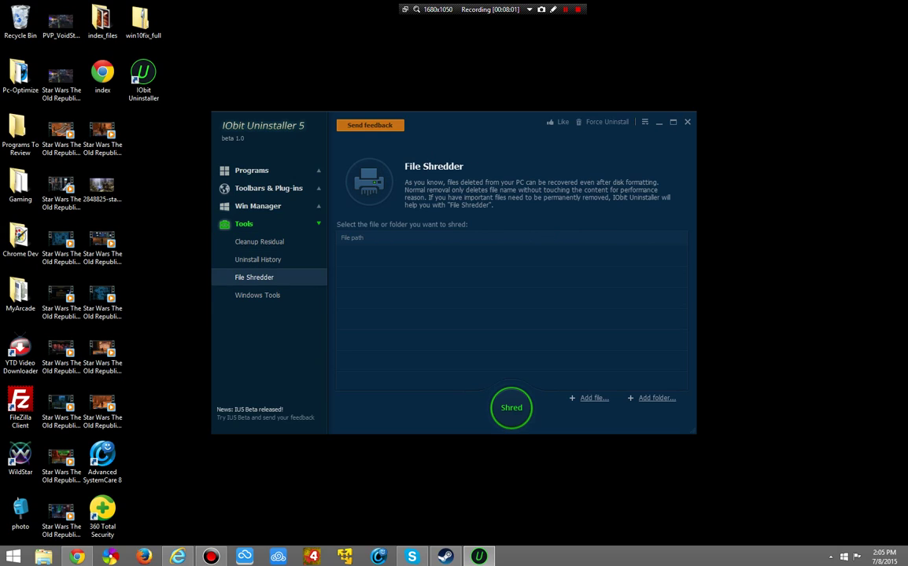
left_click(257, 295)
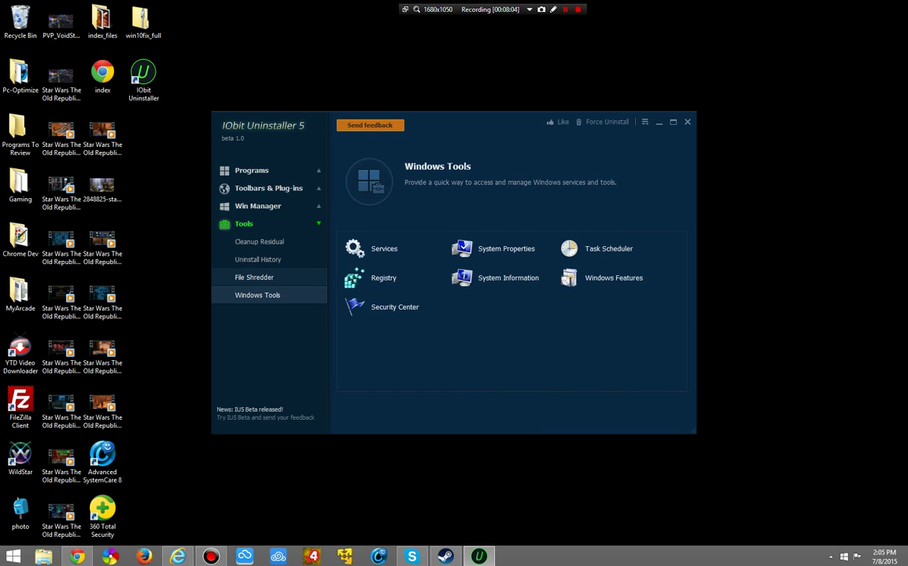